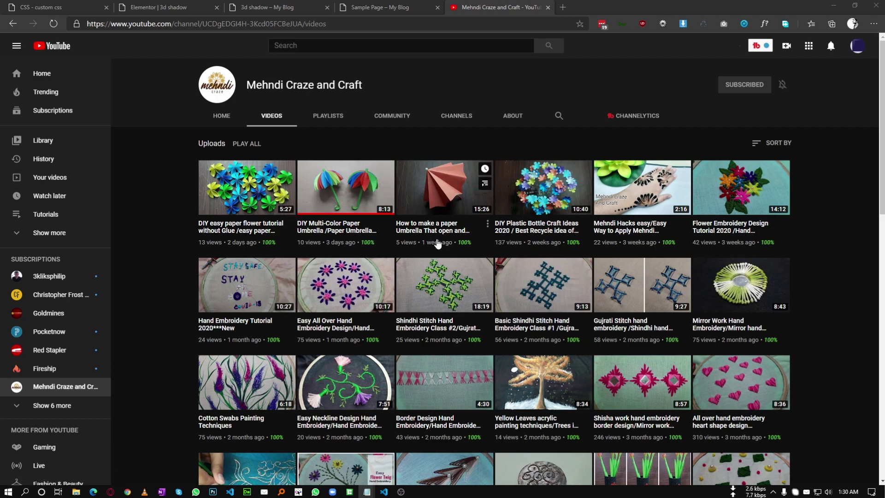
Scroll through the finished demo page of three white cards with 3D shadows on blue.
scroll(438, 245, "down", 6)
scroll(437, 244, "up", 6)
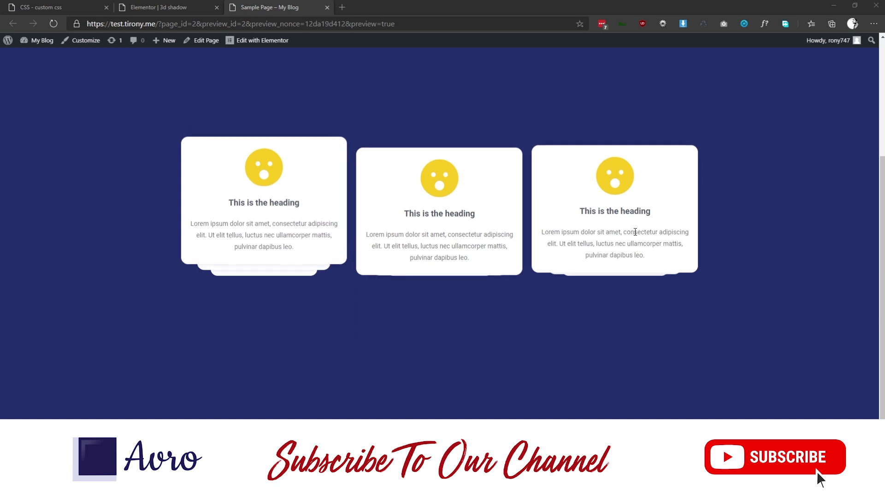
In the 3d shadow page editor, add a new single-column section.
left_click(171, 7)
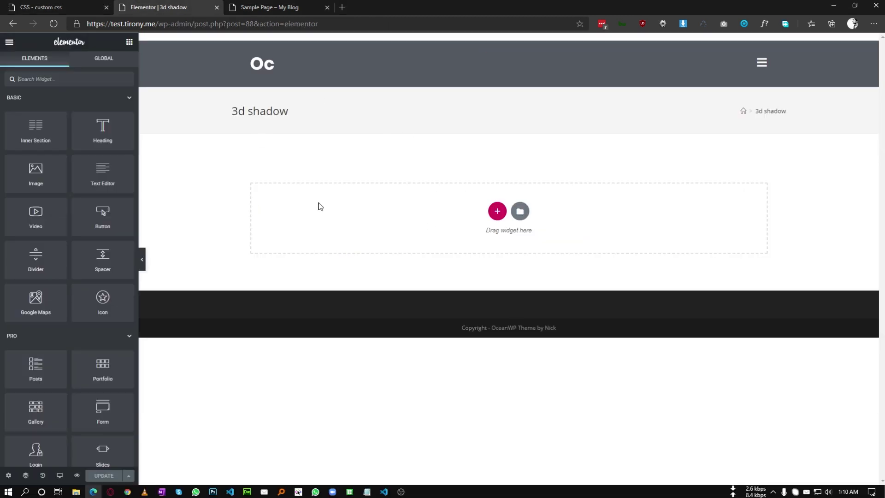
left_click(276, 8)
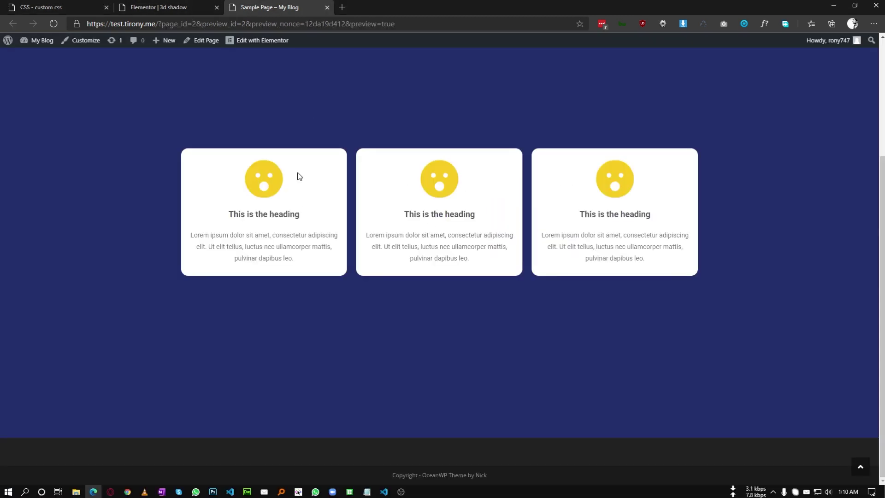
left_click(166, 7)
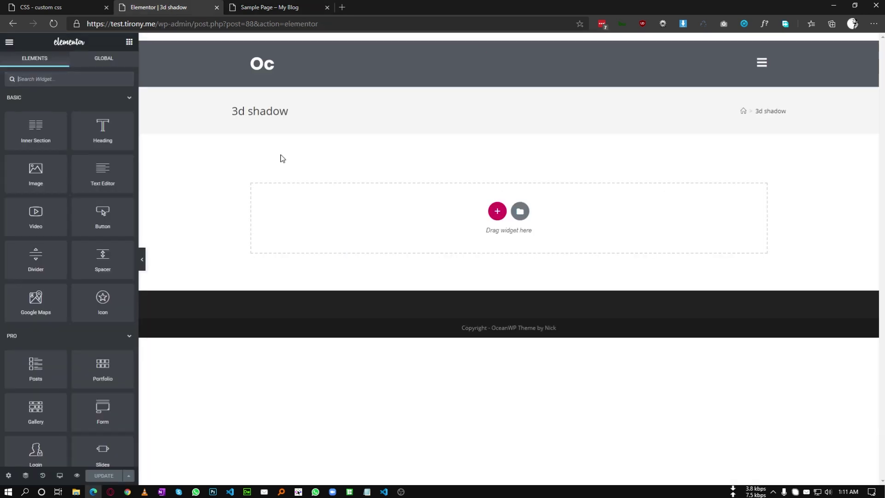
left_click(494, 209)
left_click(366, 237)
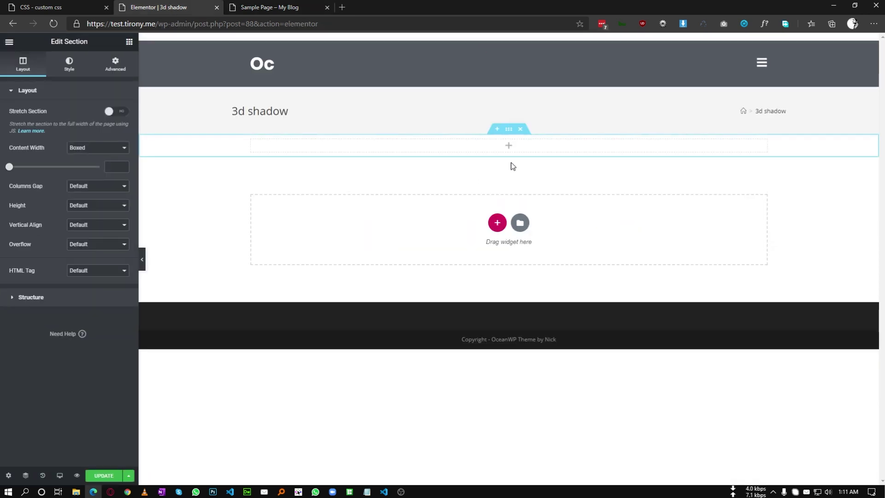
Give the section a Classic blue #4054B2 background.
left_click(70, 68)
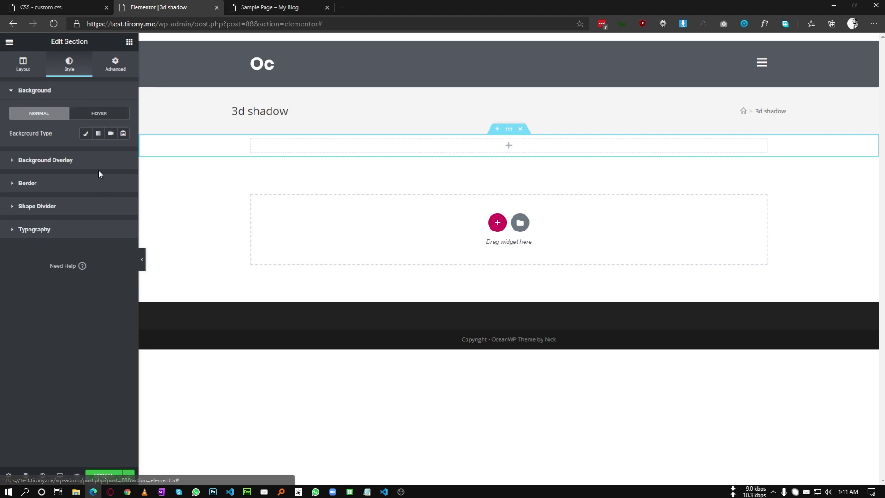
left_click(88, 136)
left_click(111, 152)
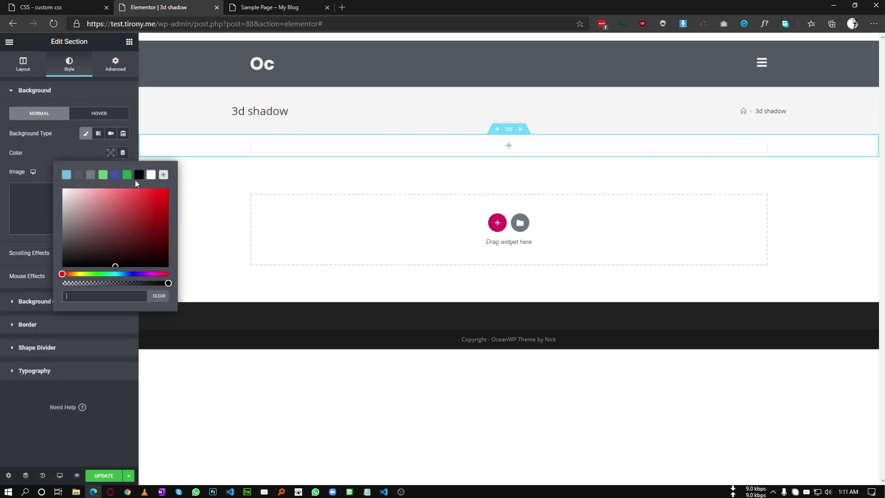
left_click(115, 174)
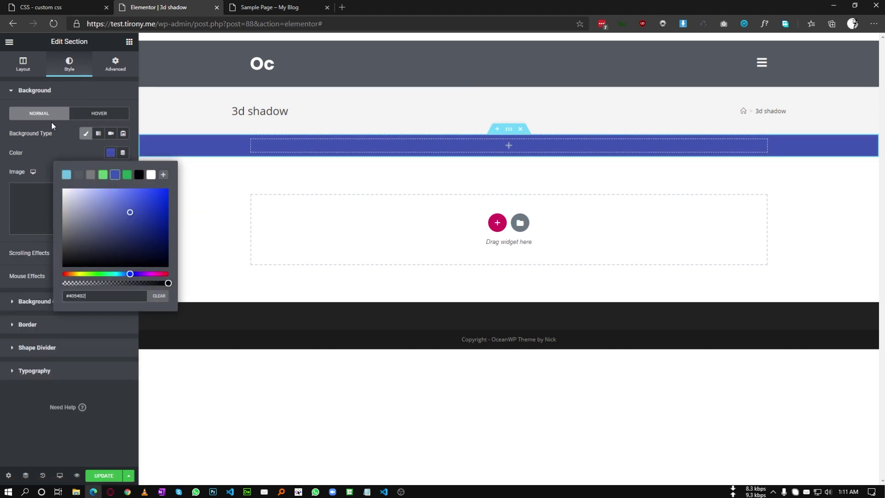
Set the section height to Min Height, 100 VH.
left_click(23, 64)
left_click(73, 205)
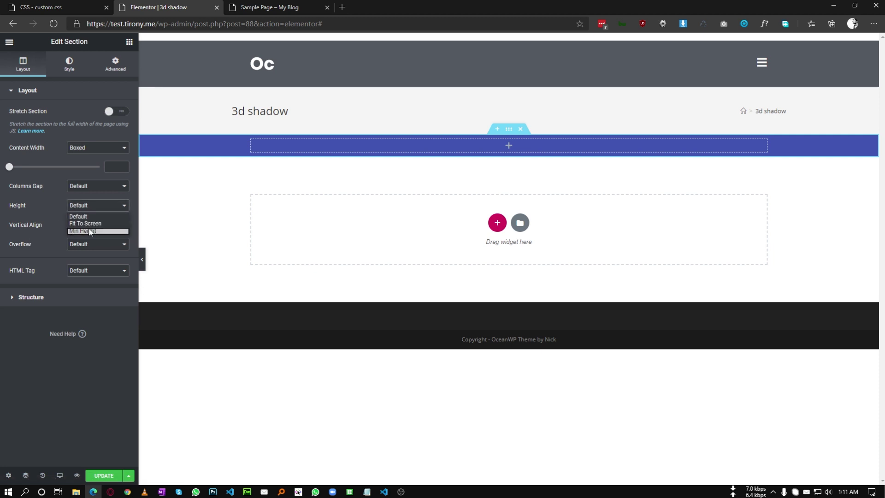
left_click(78, 233)
left_click(116, 226)
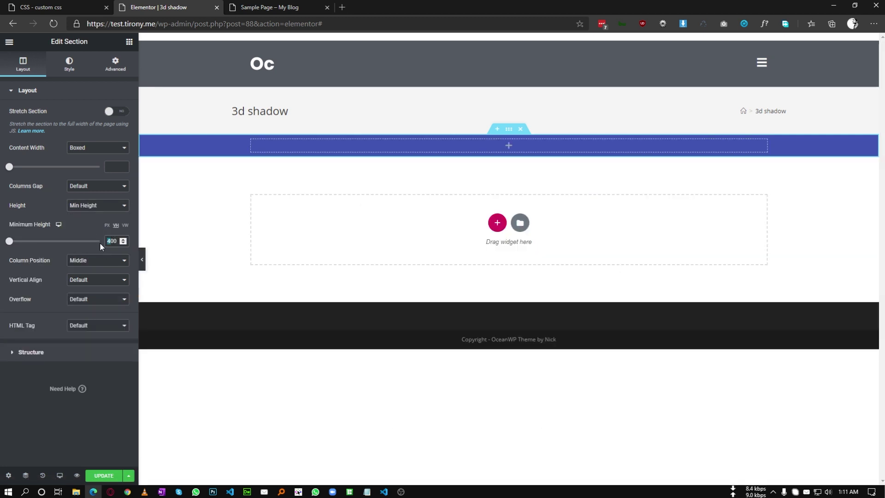
left_click(99, 244)
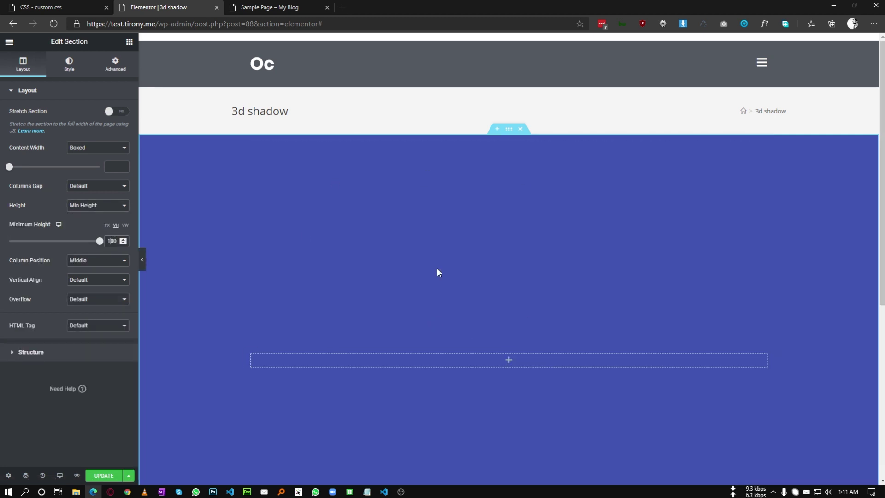
Add two more columns for three in total, then compare with the demo card.
scroll(384, 310, "down", 3)
scroll(369, 240, "up", 3)
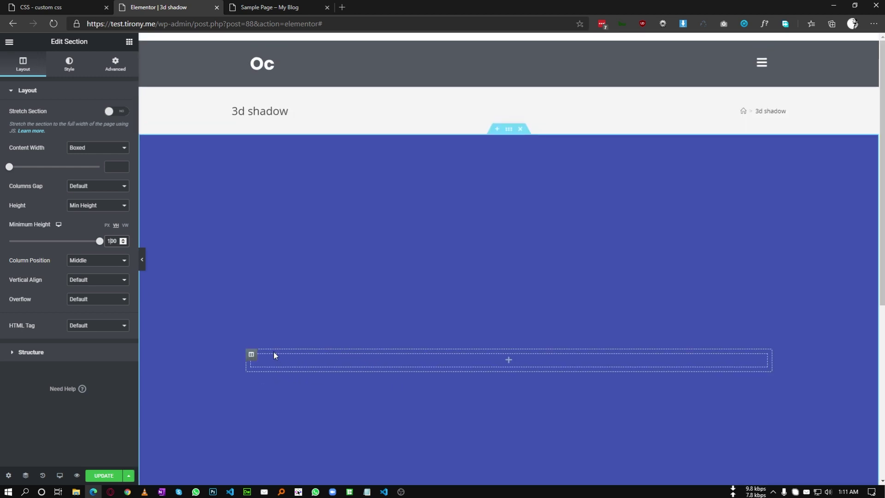
right_click(254, 358)
left_click(281, 385)
right_click(253, 356)
left_click(282, 385)
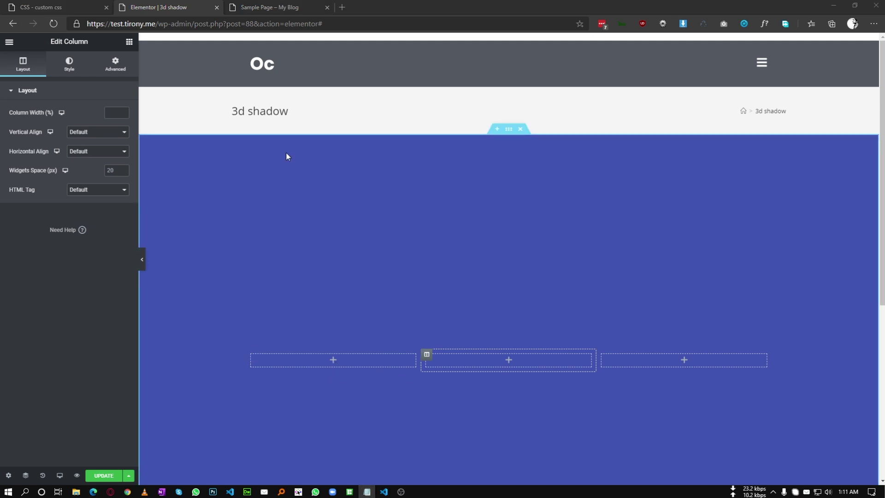
left_click(267, 8)
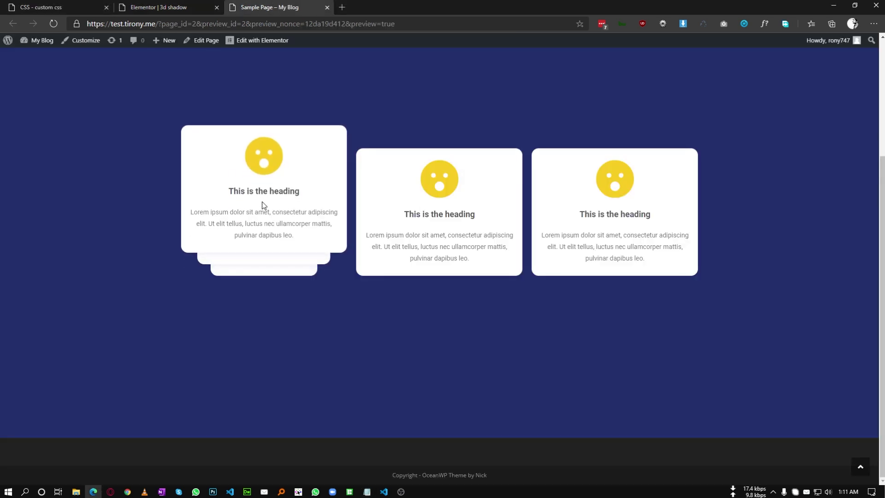
left_click(189, 8)
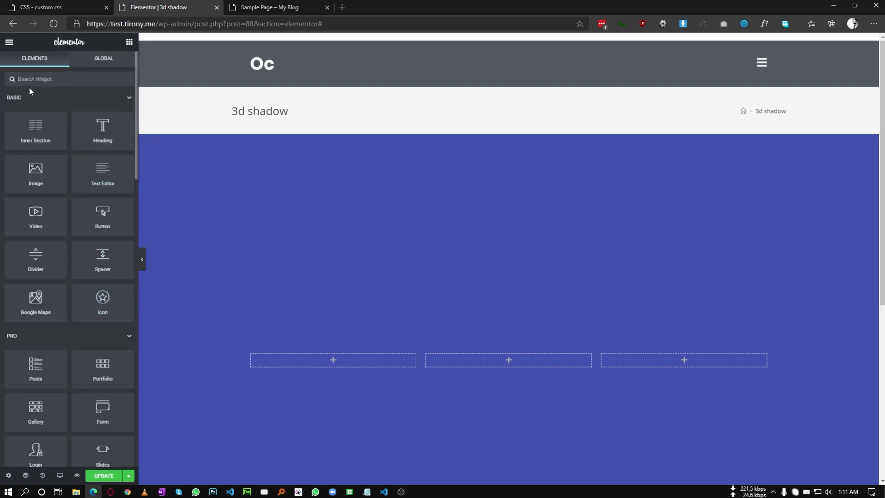
Drag an Icon Box into the first column and replace its star with the Surprise icon.
type("ic")
left_click_drag(102, 105, 331, 360)
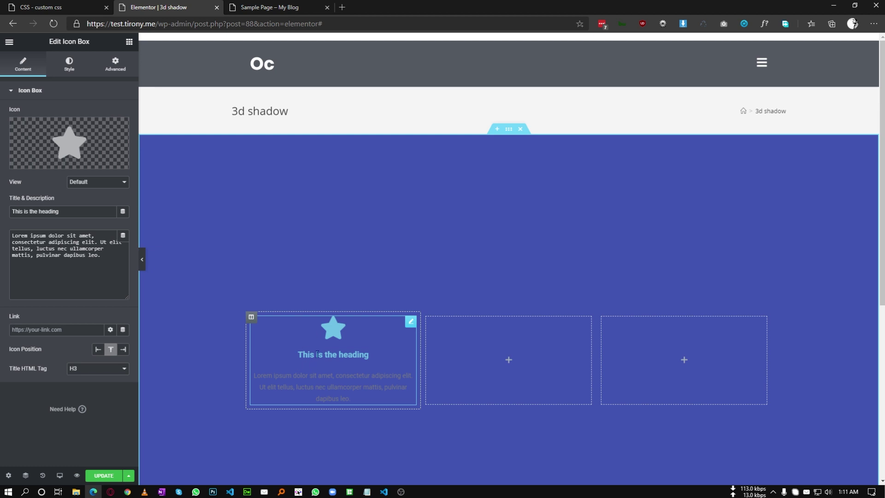
left_click(66, 141)
left_click(411, 368)
left_click(699, 432)
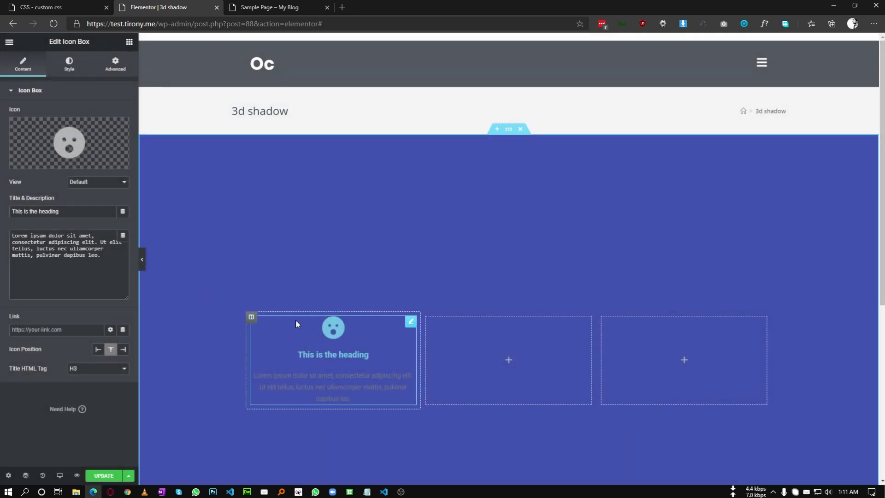
left_click(69, 63)
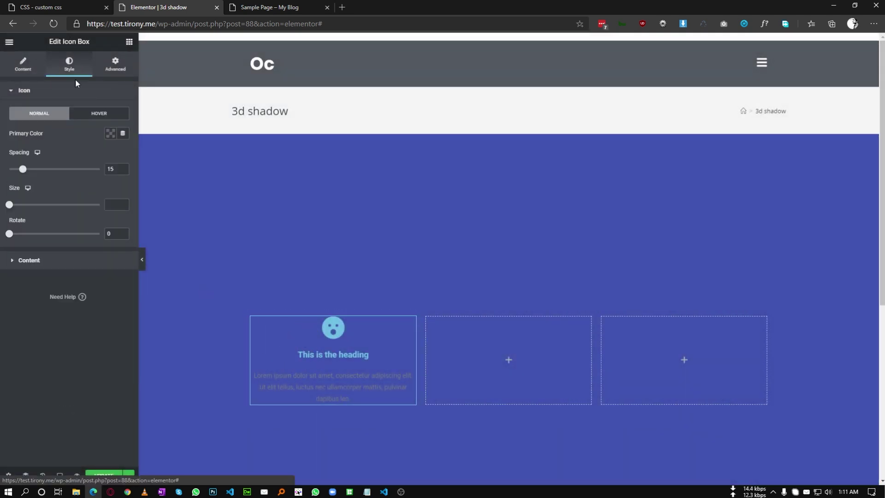
Set the icon's primary colour to golden yellow #D1A535.
left_click(110, 133)
left_click_drag(87, 255, 75, 255)
left_click_drag(134, 190, 141, 184)
left_click(67, 137)
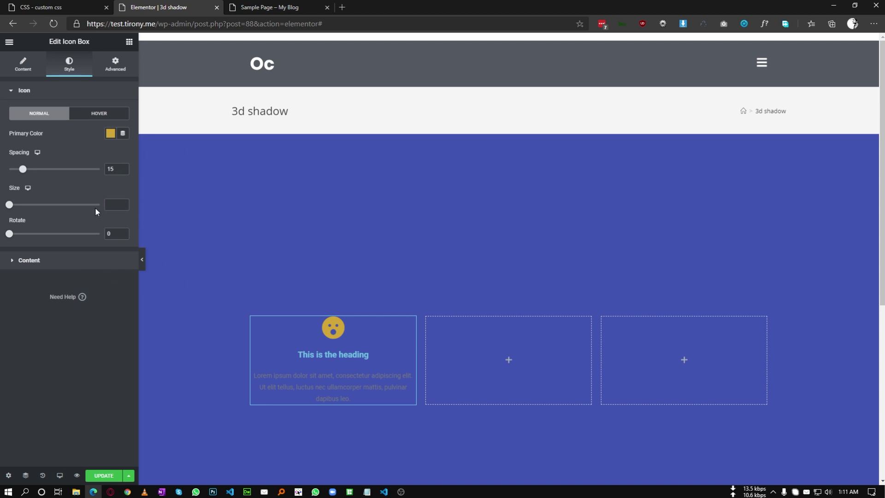
Make the icon box title colour black (#000000).
left_click(51, 260)
left_click(110, 231)
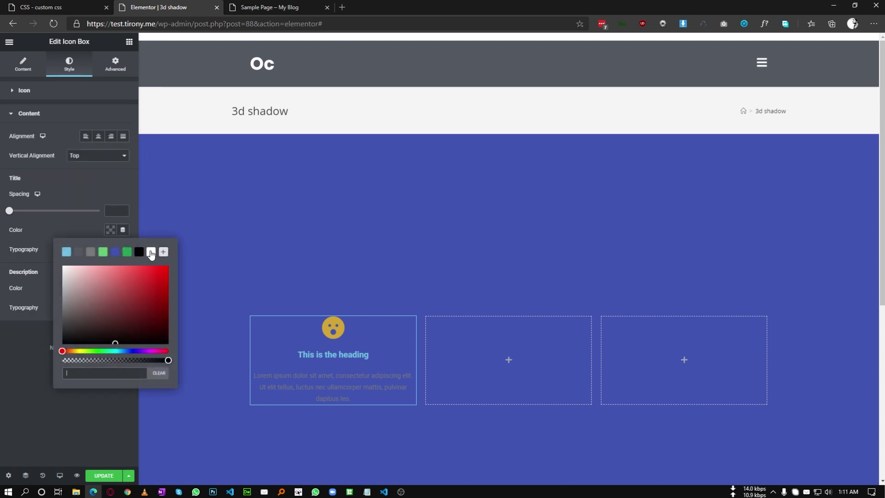
left_click(138, 252)
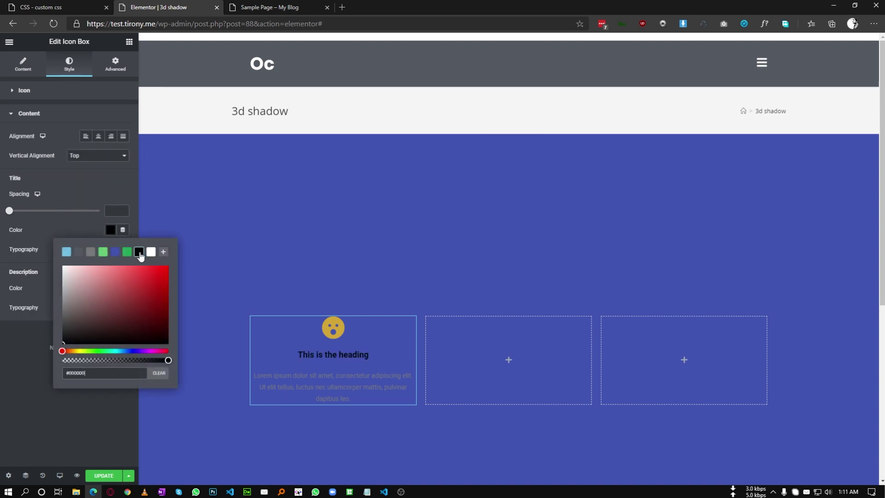
left_click(62, 224)
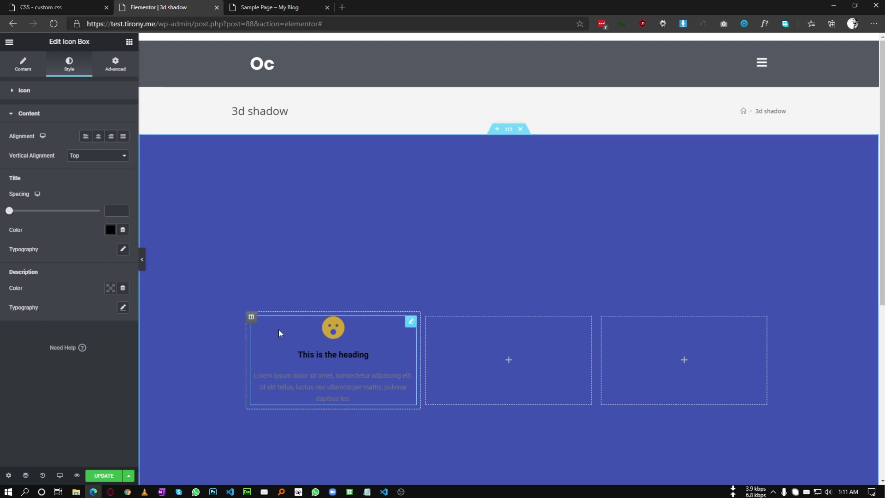
left_click(115, 64)
Give the icon box a Classic white #FFFFFF background.
left_click(49, 294)
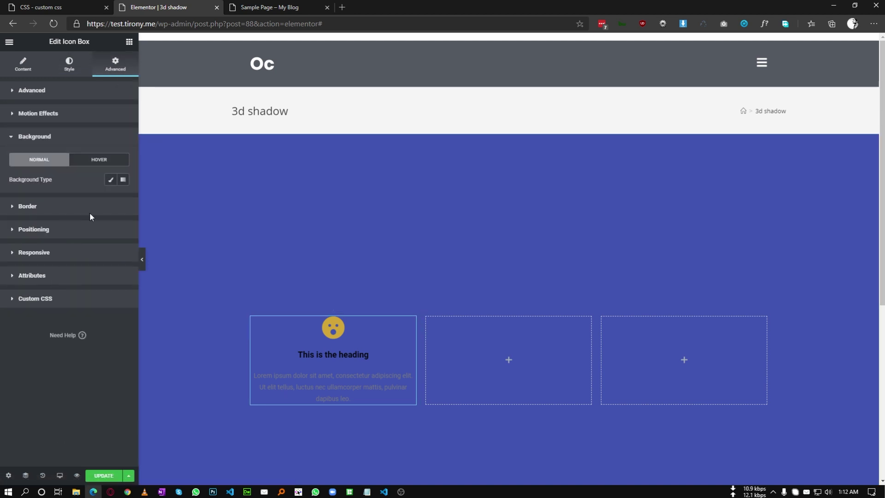
left_click(111, 180)
left_click(110, 198)
left_click(151, 221)
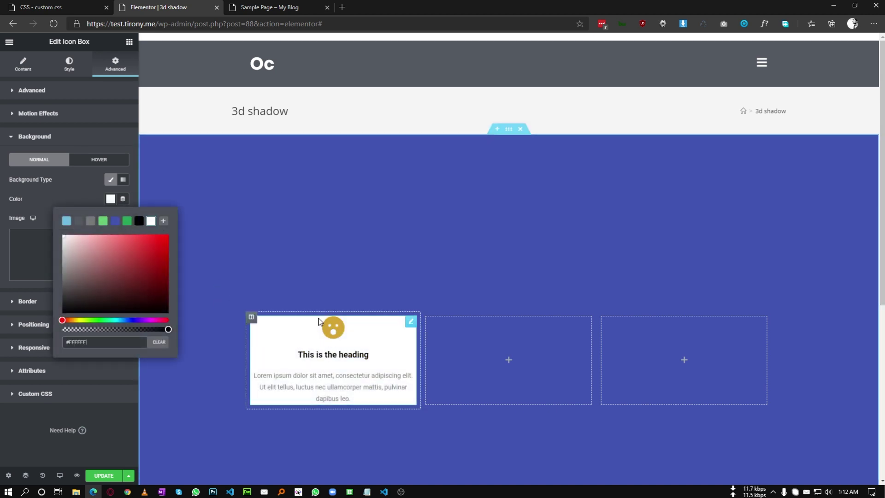
left_click(73, 194)
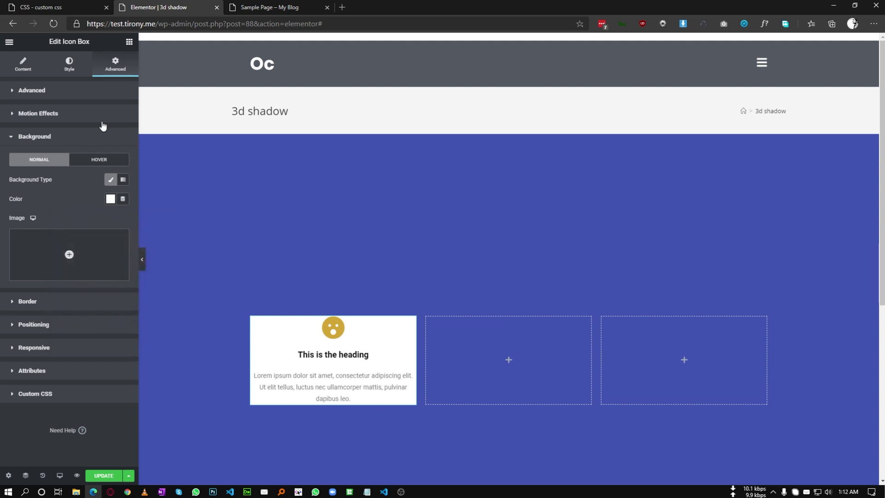
Set padding to 15 on all sides, then unlink and raise the top to 25.
left_click(46, 92)
left_click(23, 172)
type("15")
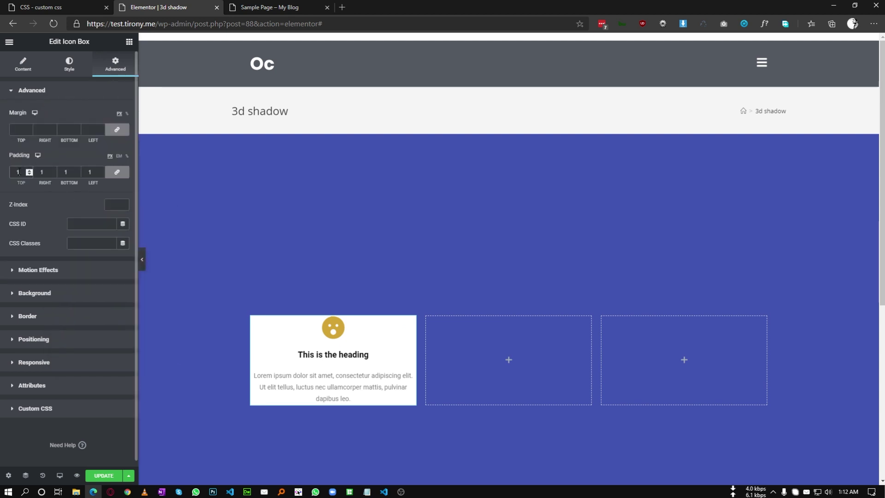
left_click(118, 173)
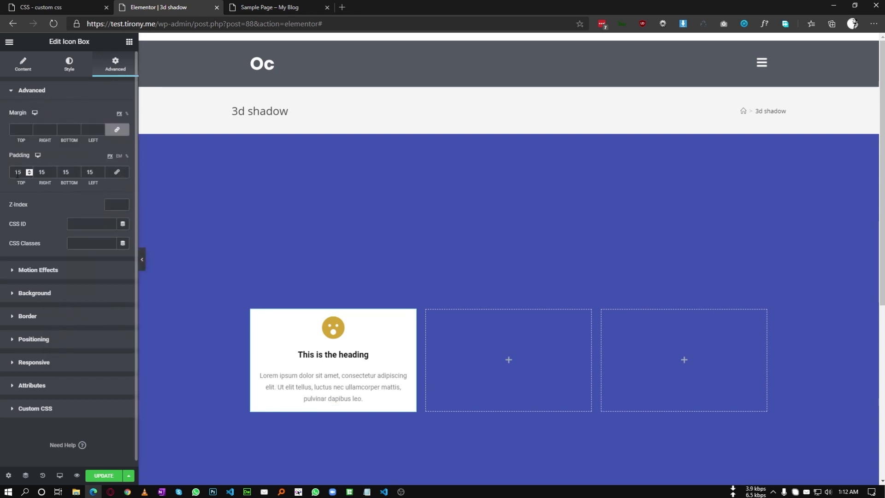
type("25")
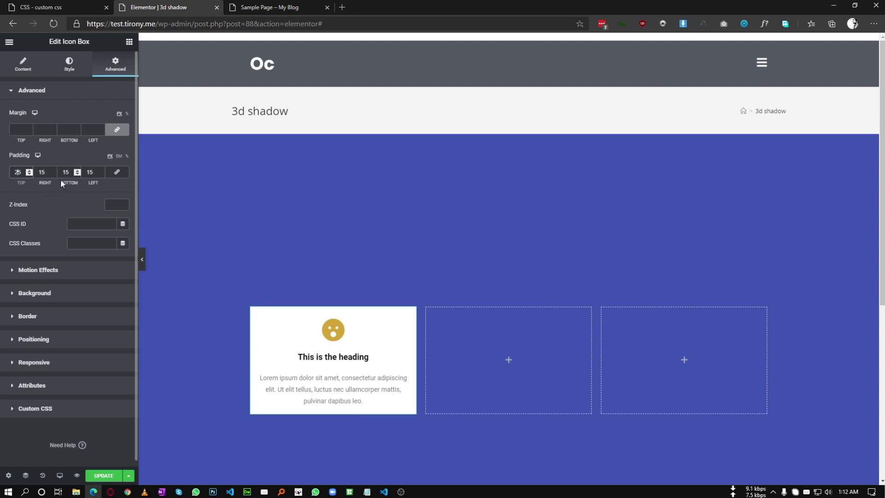
left_click(65, 174)
Set the bottom padding to 25 and a 15 corner radius, then compare with the demo.
type("25")
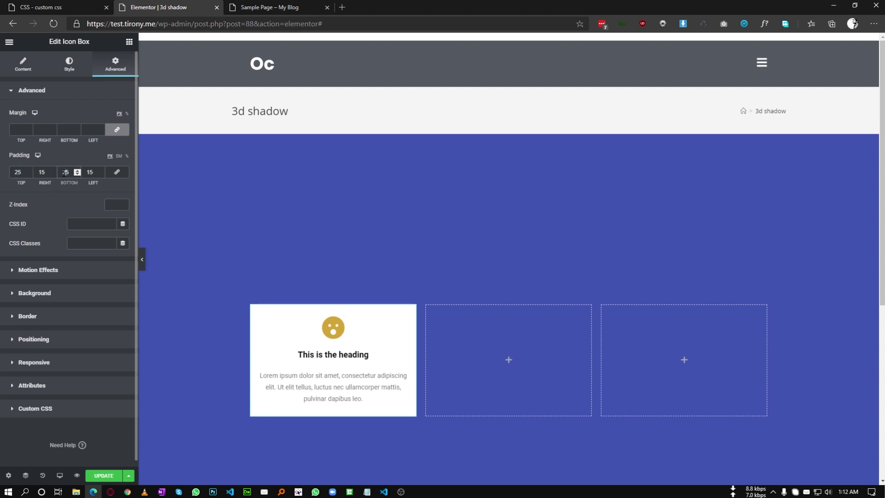
left_click(57, 318)
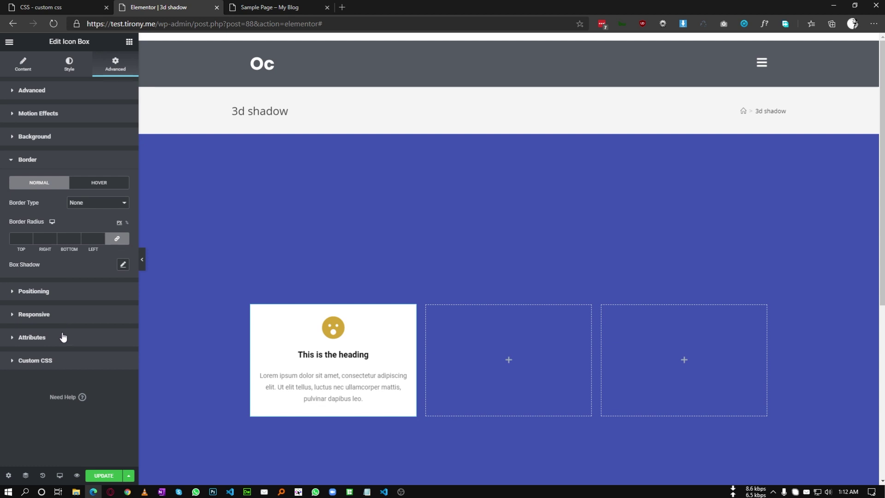
left_click(17, 237)
type("15")
left_click(287, 7)
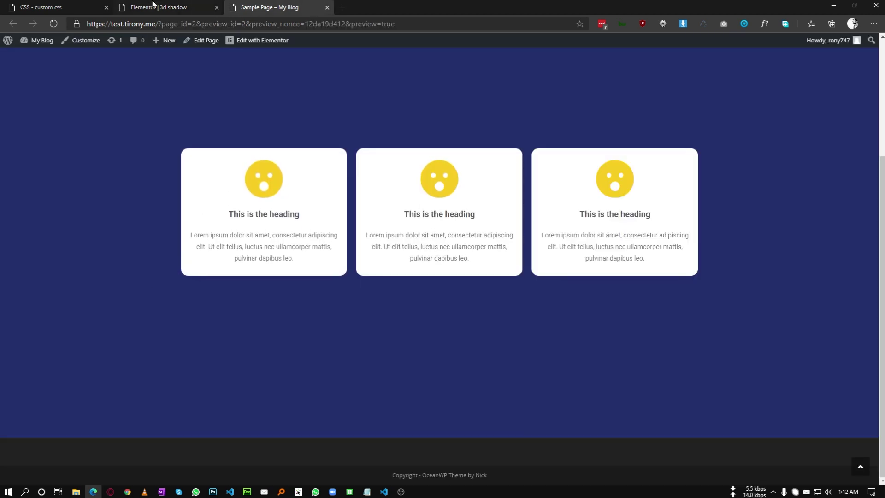
left_click(168, 7)
Add a #030380 box shadow with 0 offsets, 20 blur and -15 spread.
left_click(123, 264)
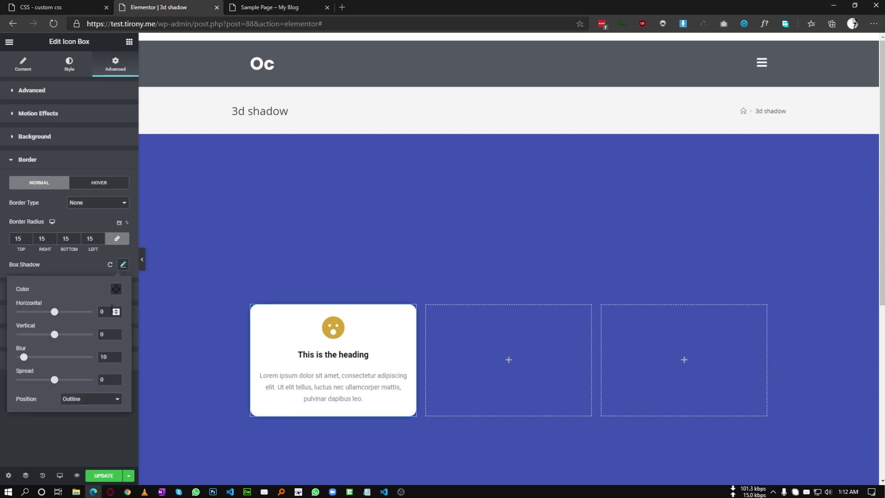
left_click_drag(110, 311, 98, 338)
left_click_drag(109, 357, 94, 363)
type("20")
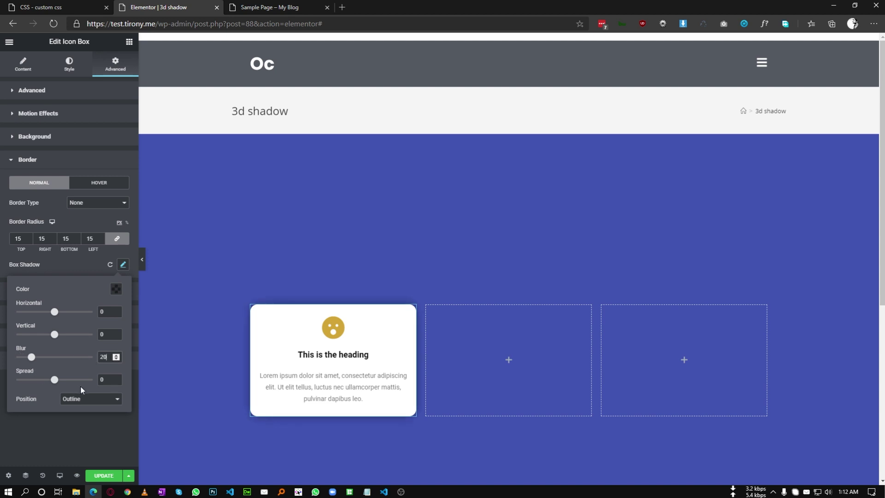
type("-15")
left_click(116, 288)
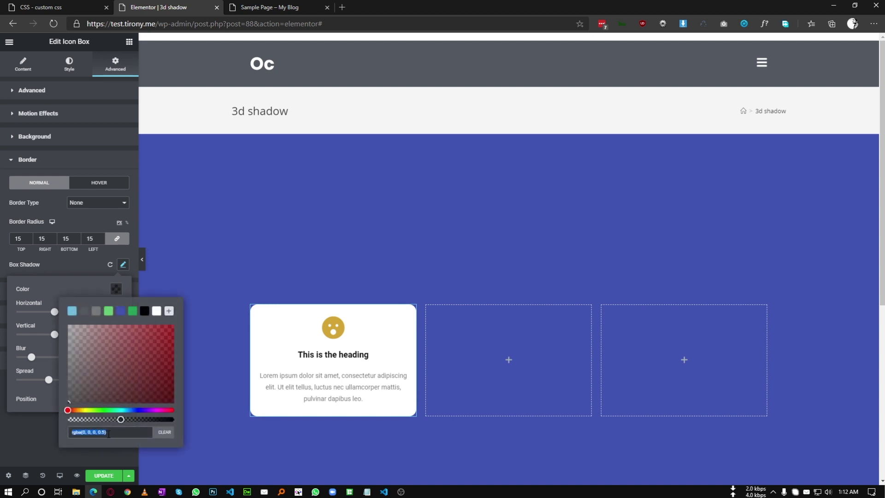
type("030")
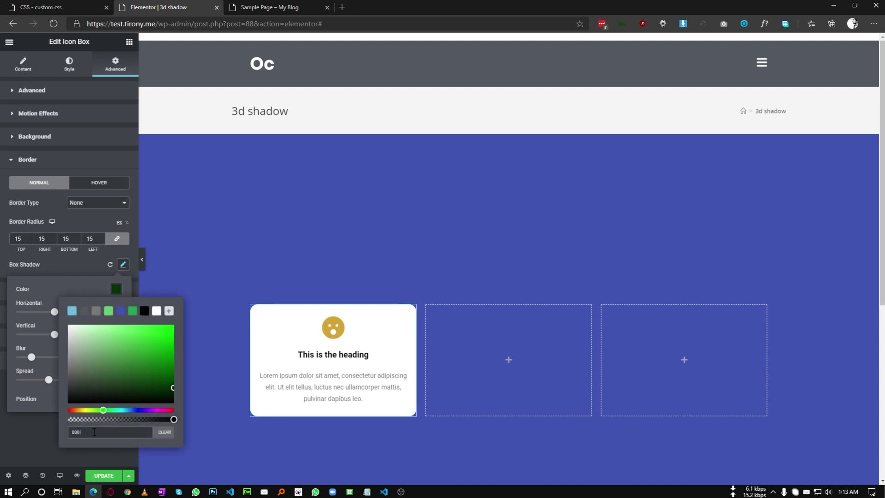
type("38")
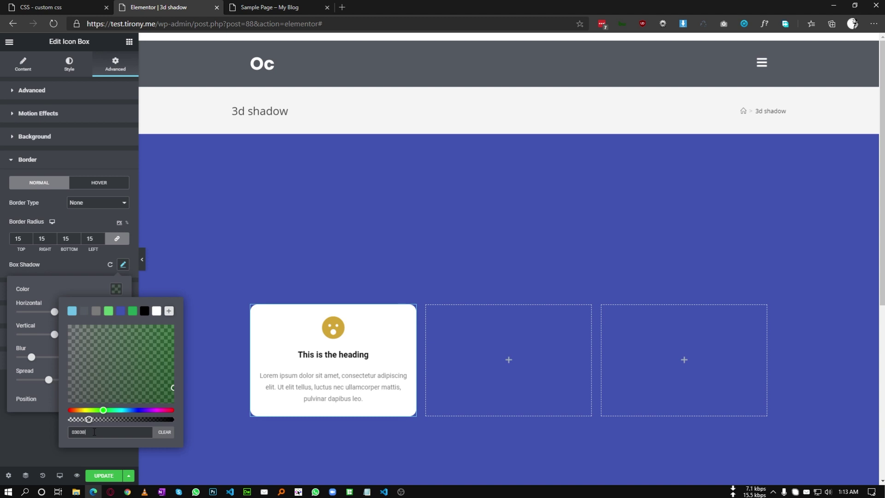
type("0")
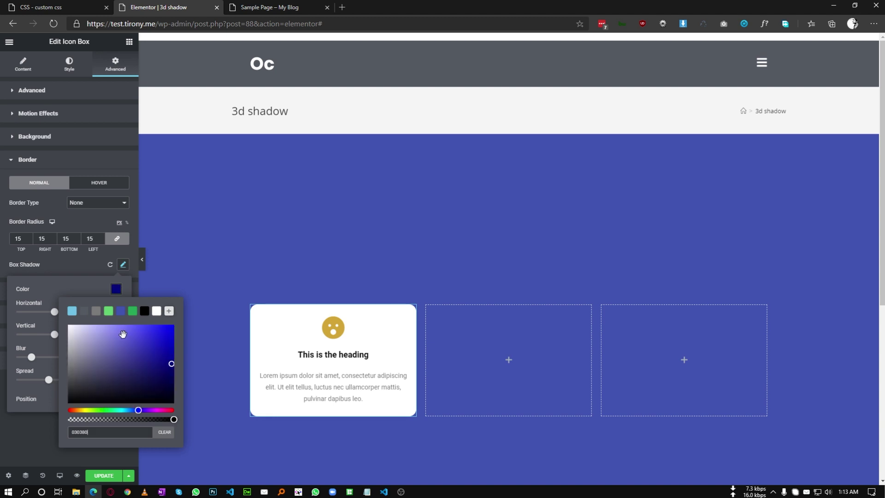
left_click(79, 296)
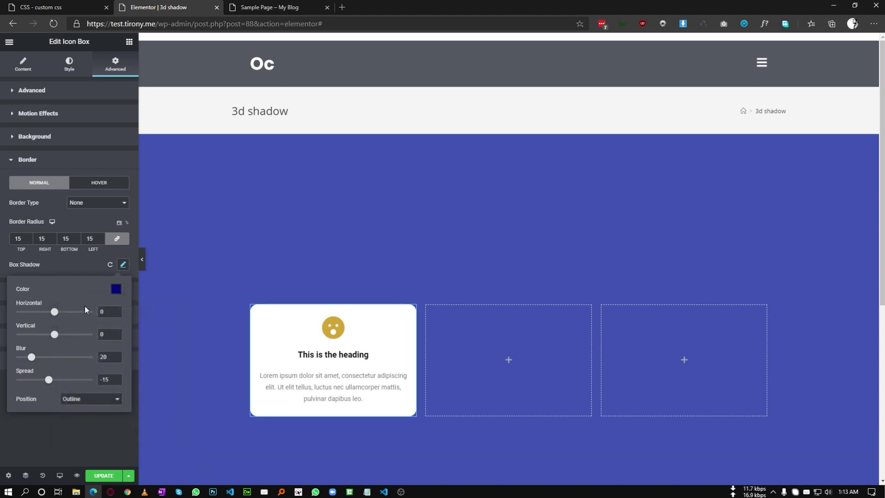
left_click(84, 269)
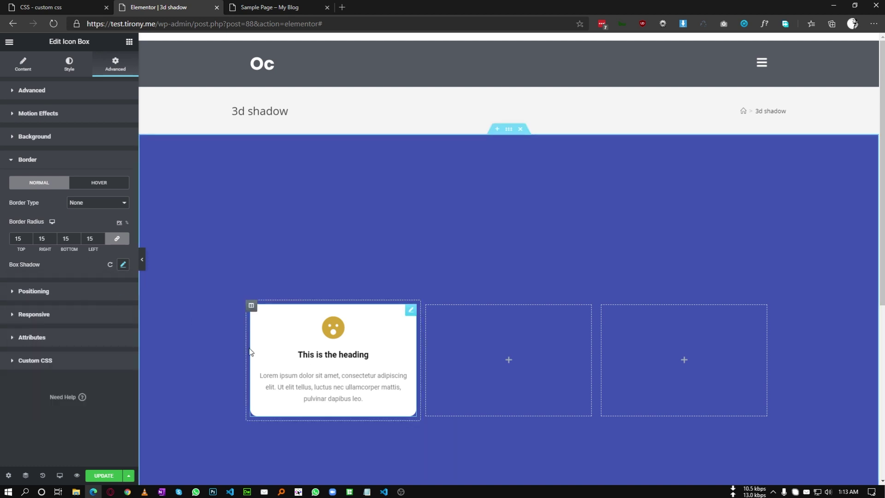
Update the page, preview it in a new tab, and return to the editor.
left_click(98, 477)
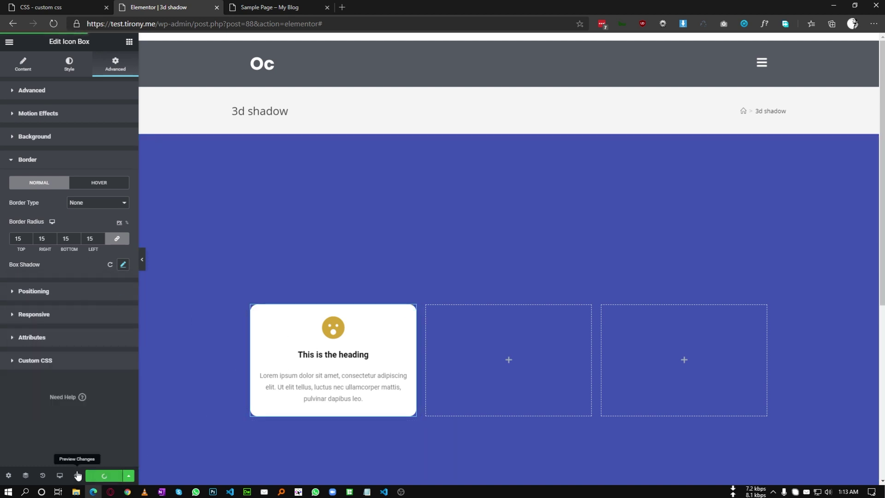
left_click(77, 475)
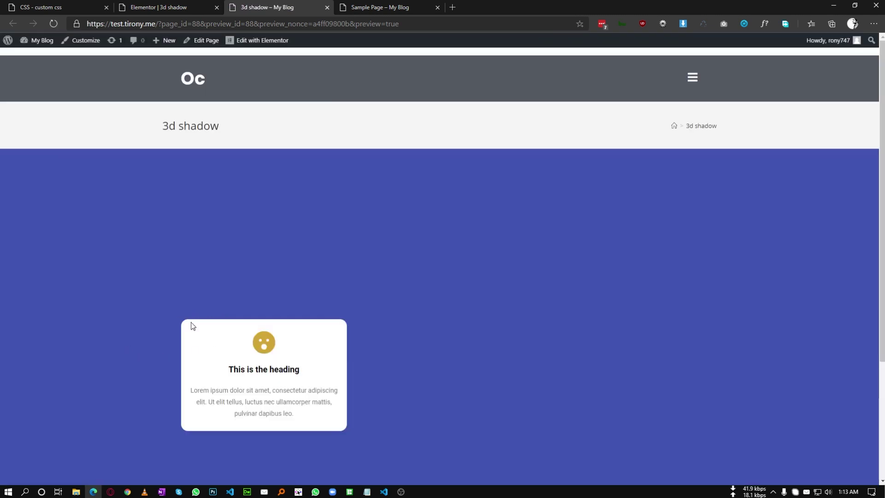
left_click(176, 5)
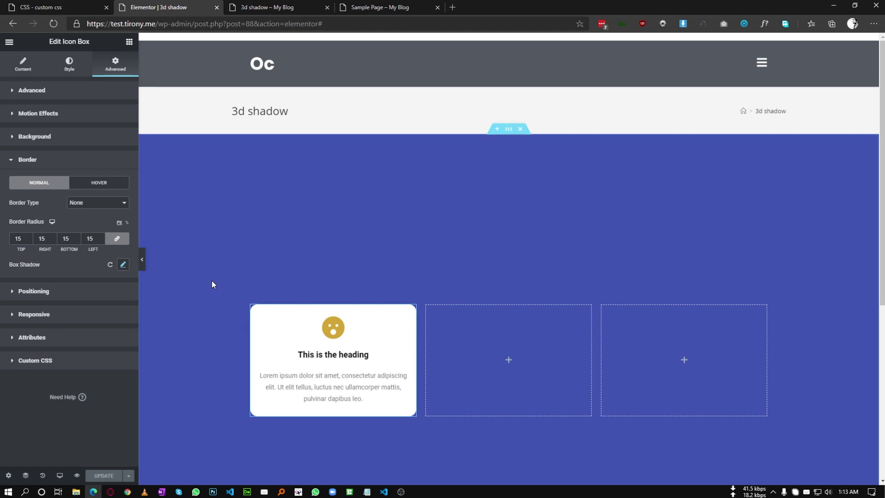
left_click(509, 130)
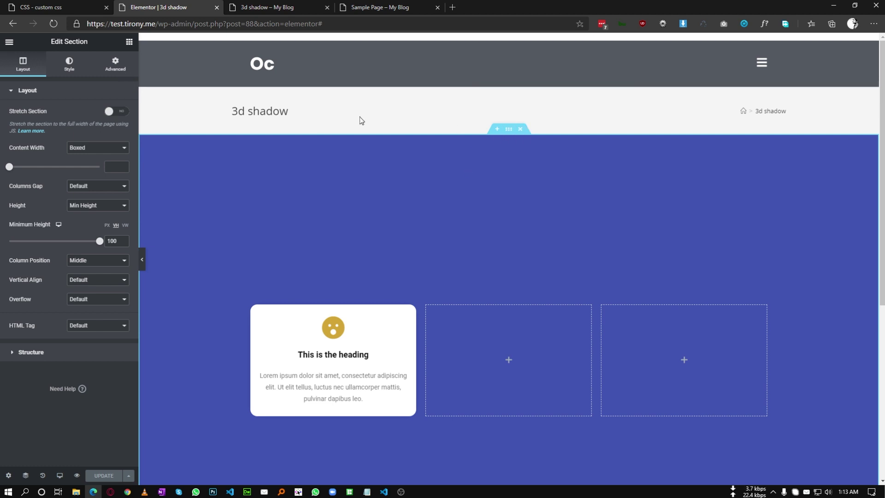
Set the blue section's Z-Index to 0 and save with Ctrl+S.
left_click(117, 67)
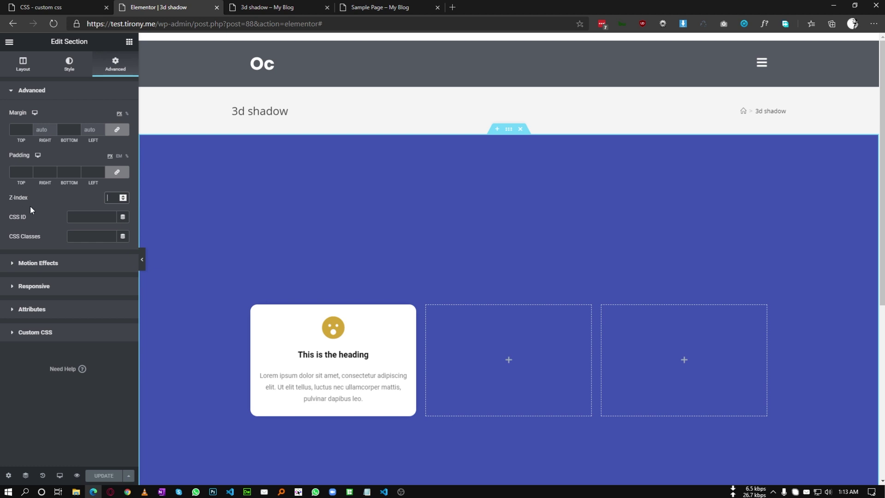
type("0")
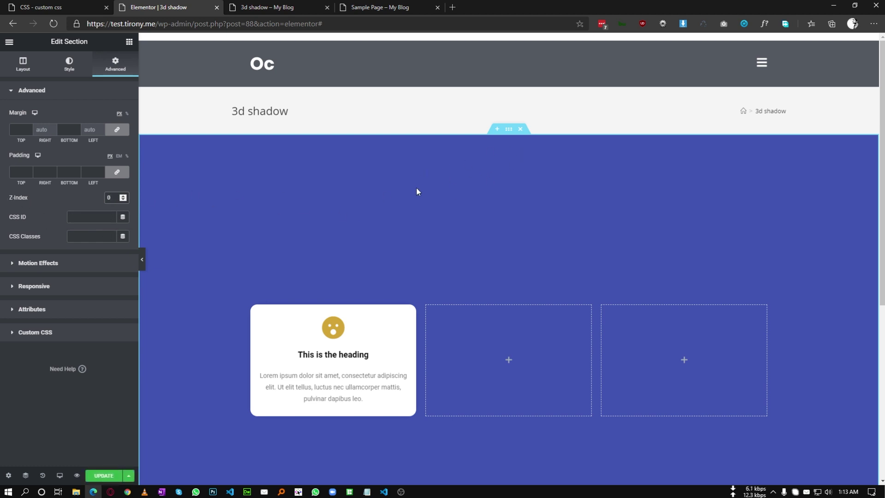
key("ctrl+s")
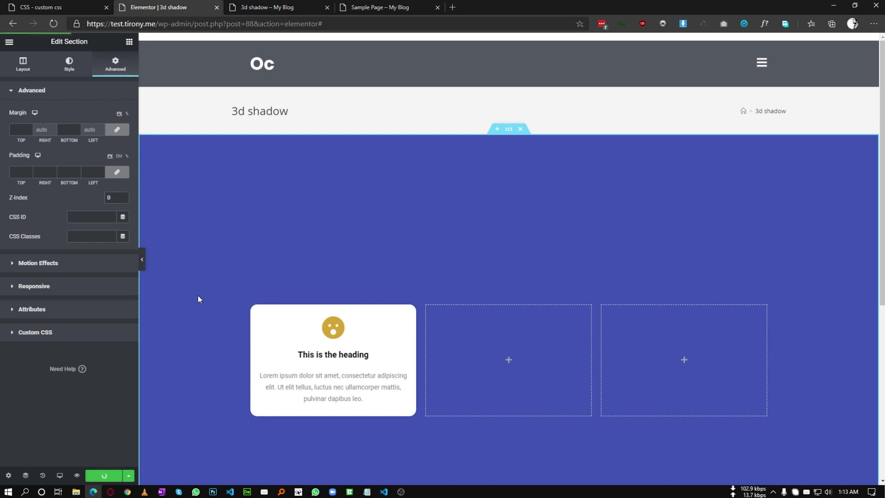
scroll(198, 298, "down", 2)
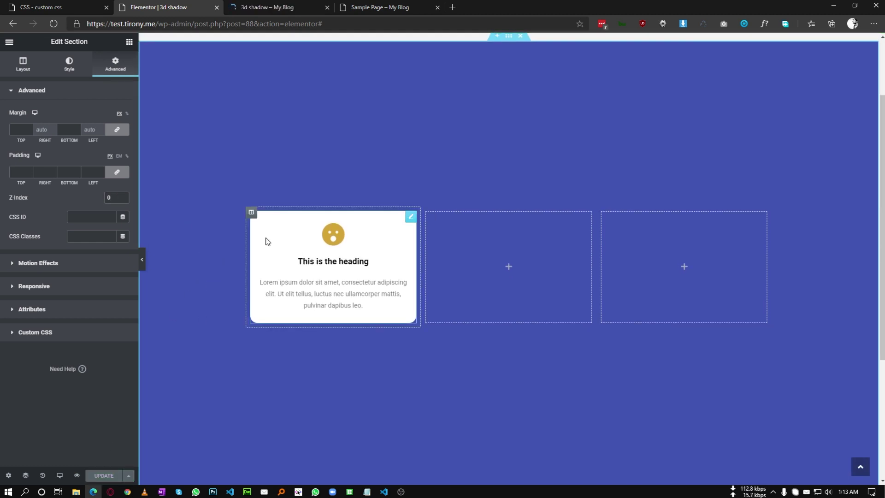
Drop an HTML widget directly below the icon box card.
left_click(130, 42)
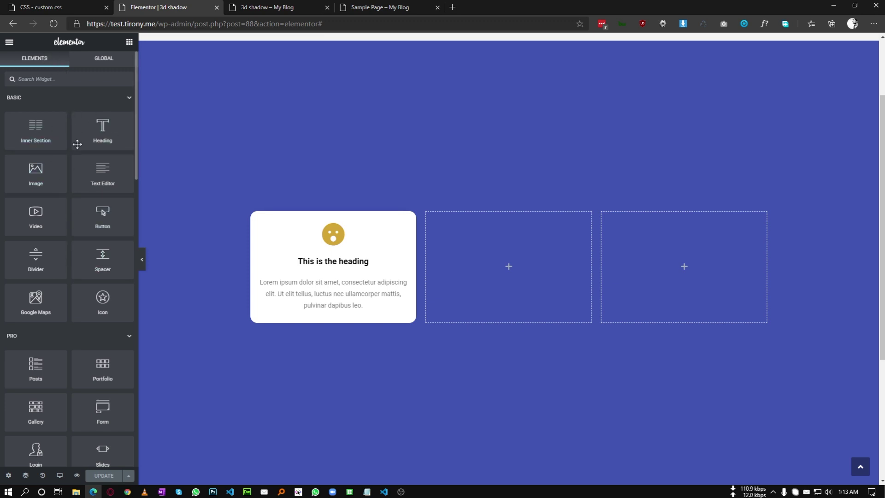
type("ht")
left_click_drag(35, 104, 329, 307)
left_click_drag(327, 303, 327, 305)
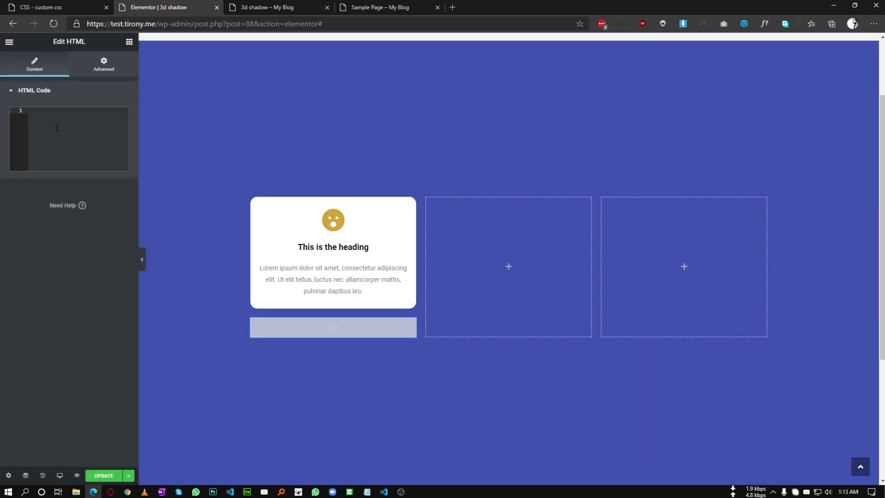
Set the first column's Widgets Space to 0 so the HTML widget touches the card.
left_click(251, 198)
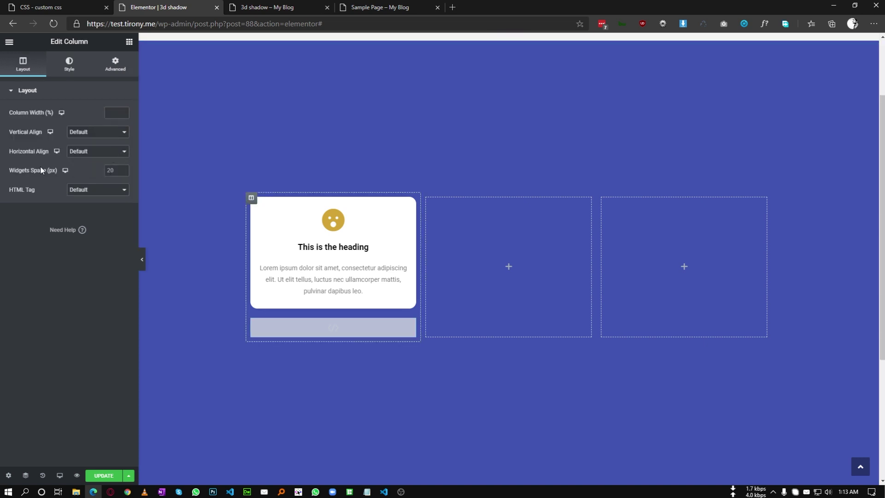
left_click(114, 175)
type("0")
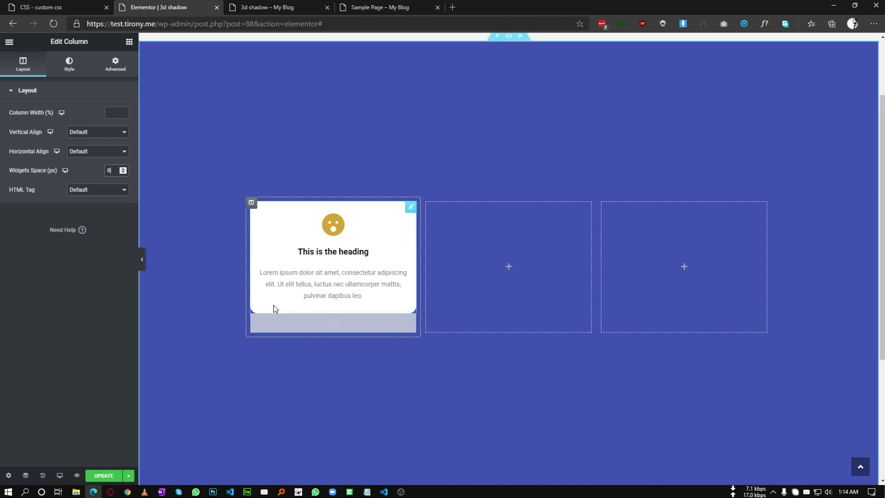
left_click(294, 321)
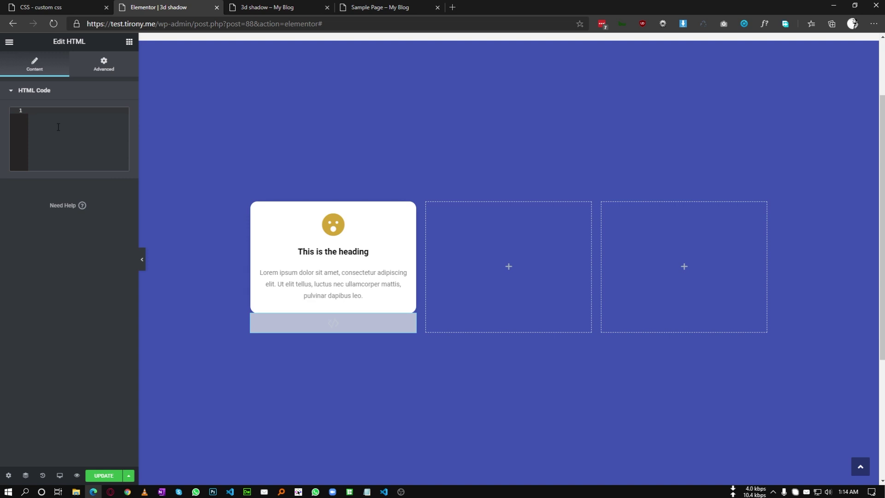
Enter <div class="one"></div> as the first line of the HTML widget's code.
type("<d")
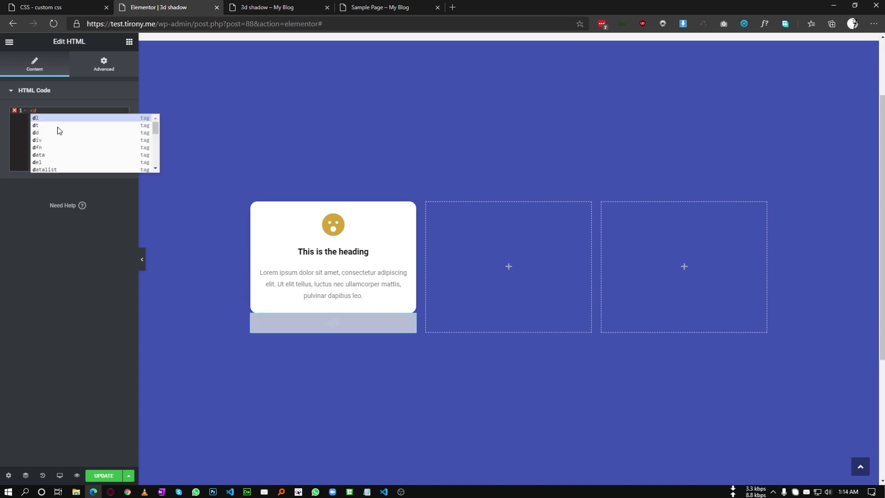
type("iv cl")
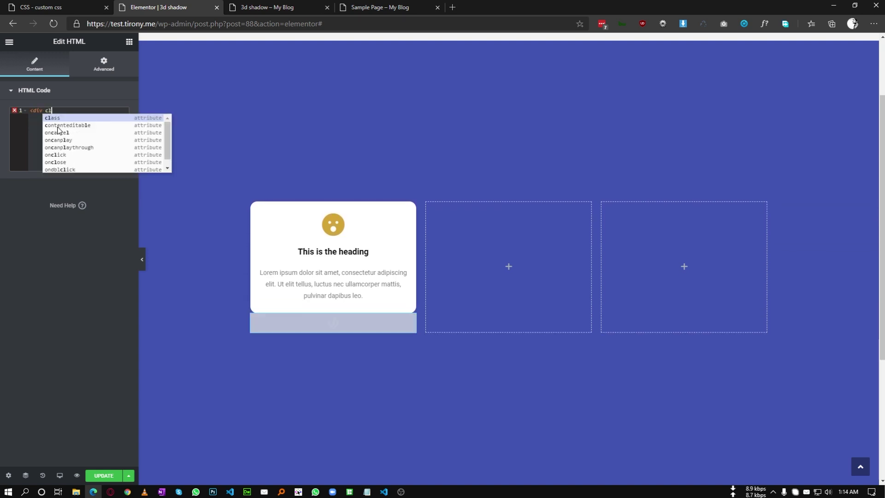
key("Return")
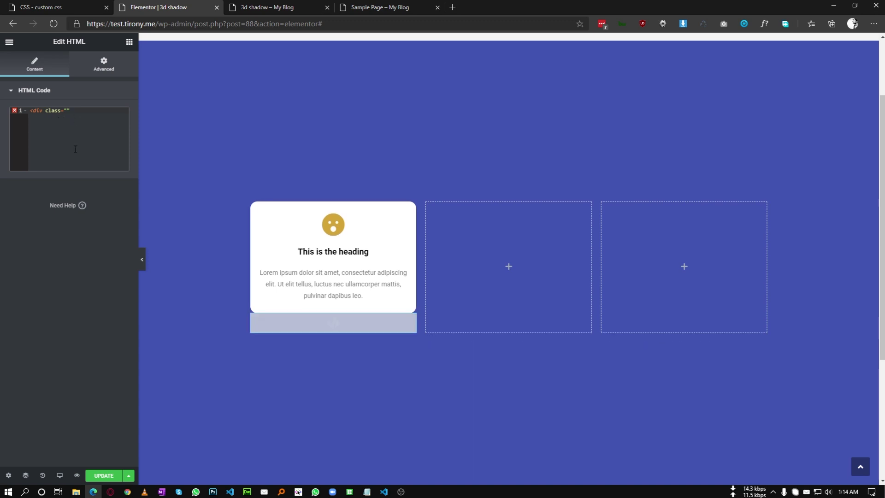
type("one\"></div>")
left_click_drag(105, 115, 17, 113)
key("ctrl+c")
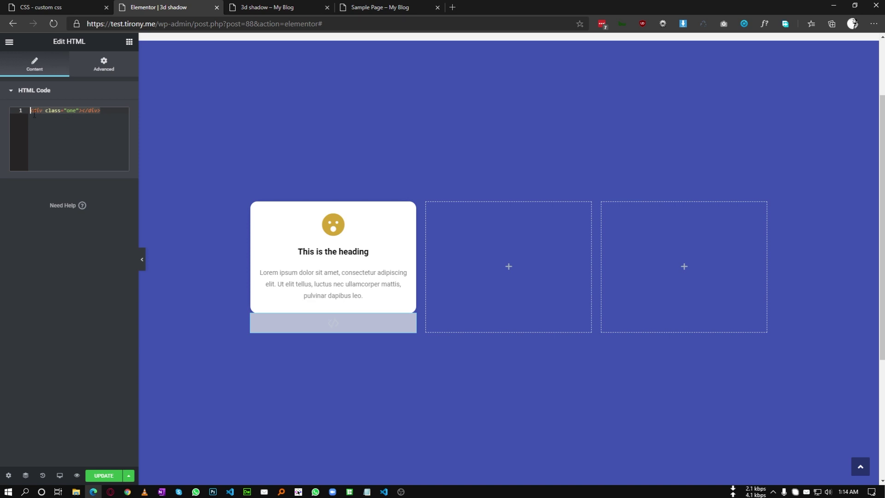
left_click(103, 110)
Add a second line <div class="two"></div> below it and update the page.
key("Return")
key("ctrl+v")
double_click(69, 117)
type("two")
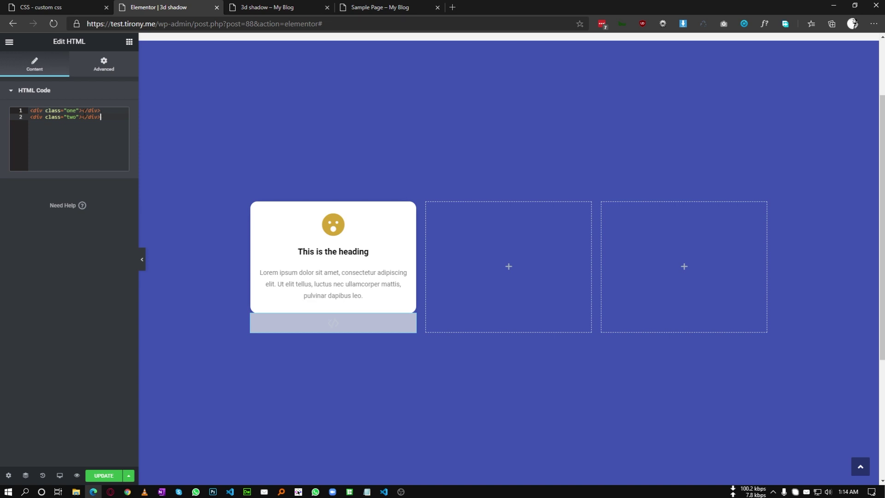
left_click(73, 118)
left_click(18, 108)
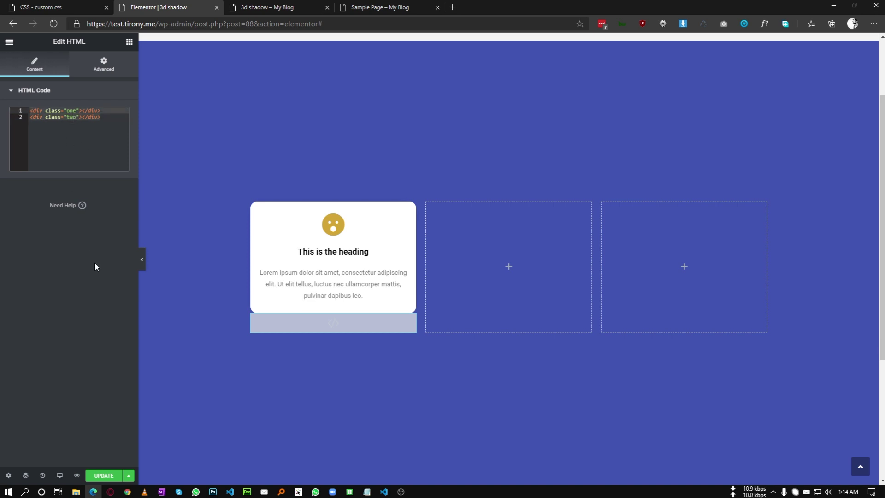
left_click(107, 476)
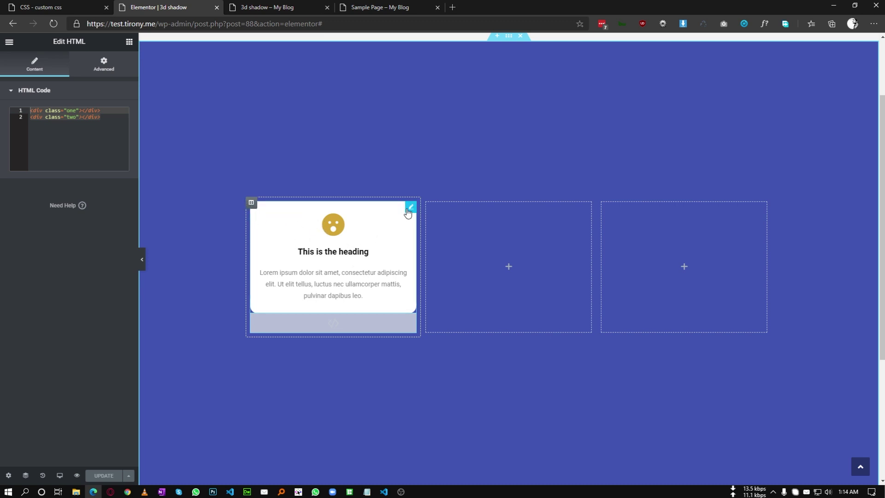
Give the icon box card the CSS class 'box' in its Advanced settings.
left_click(410, 206)
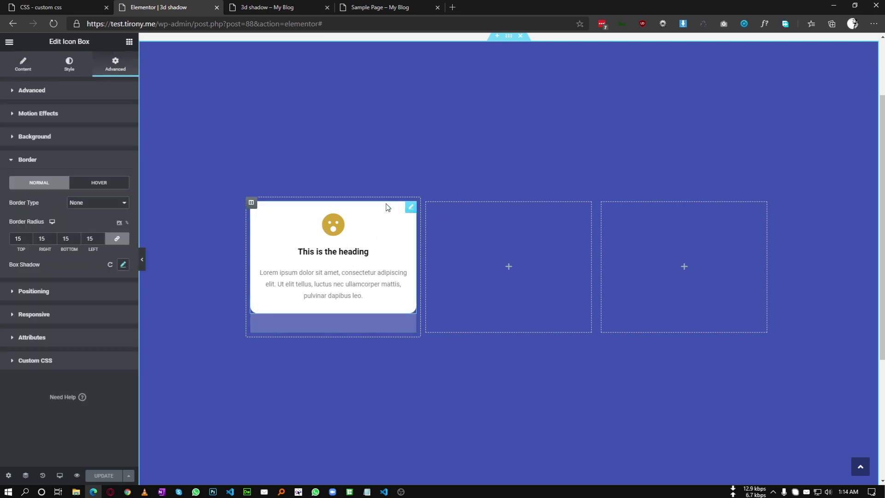
left_click(57, 88)
left_click(80, 242)
type("box")
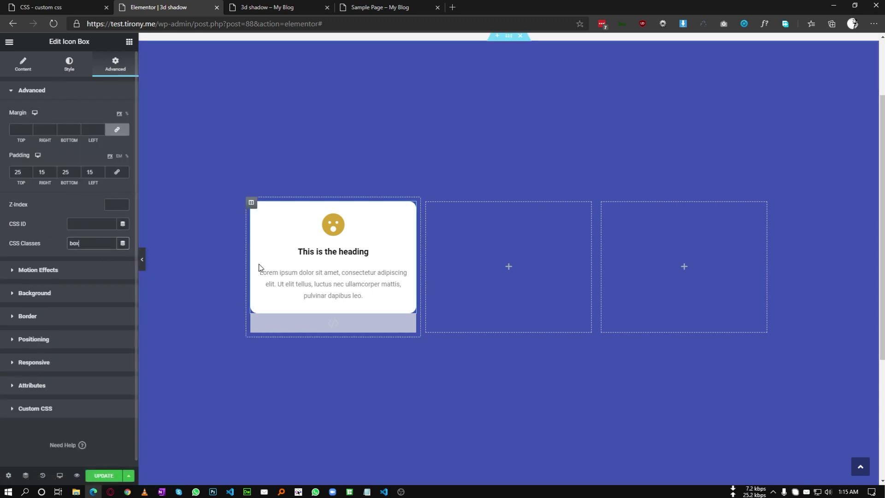
Give the column holding the card the CSS class 'column'.
left_click(252, 205)
left_click(115, 64)
left_click(81, 238)
type("column")
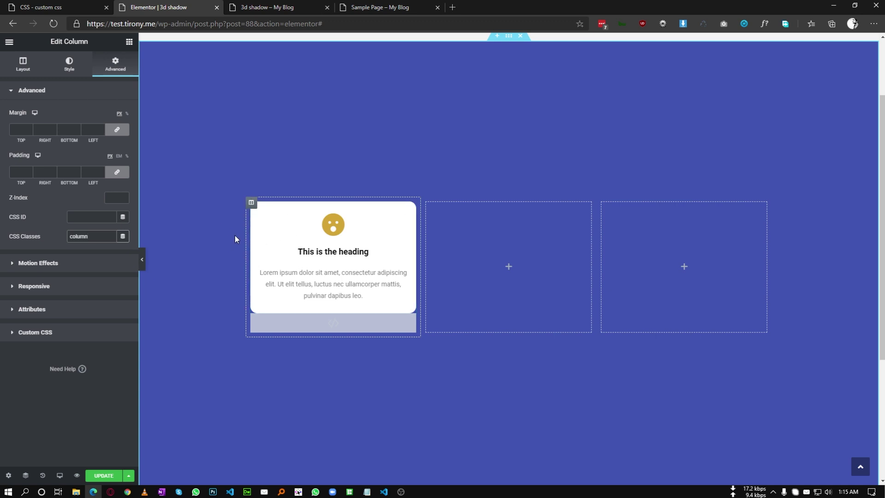
double_click(85, 237)
left_click(93, 238)
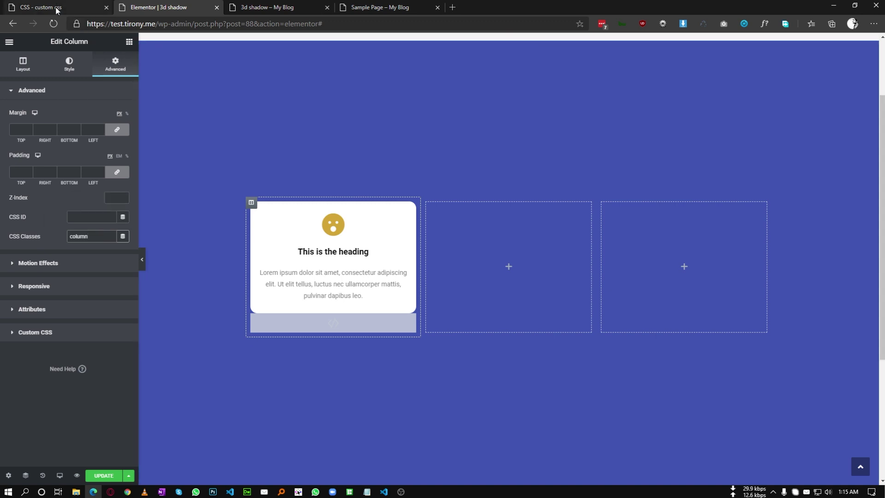